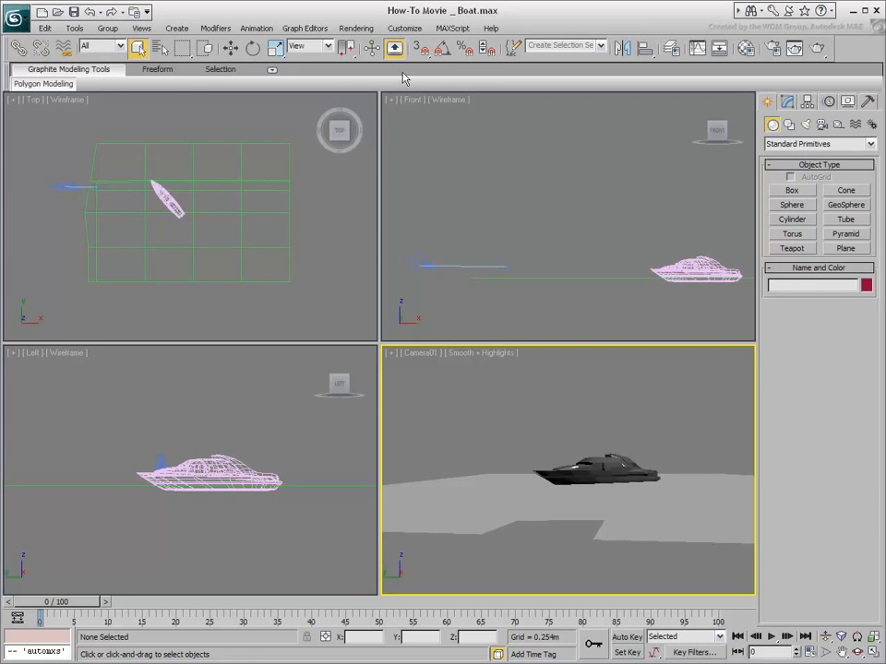
Assign the image pano-lake.jpg as a Bitmap environment map for the scene background
{"action": "left_click", "coordinate": [357, 28]}
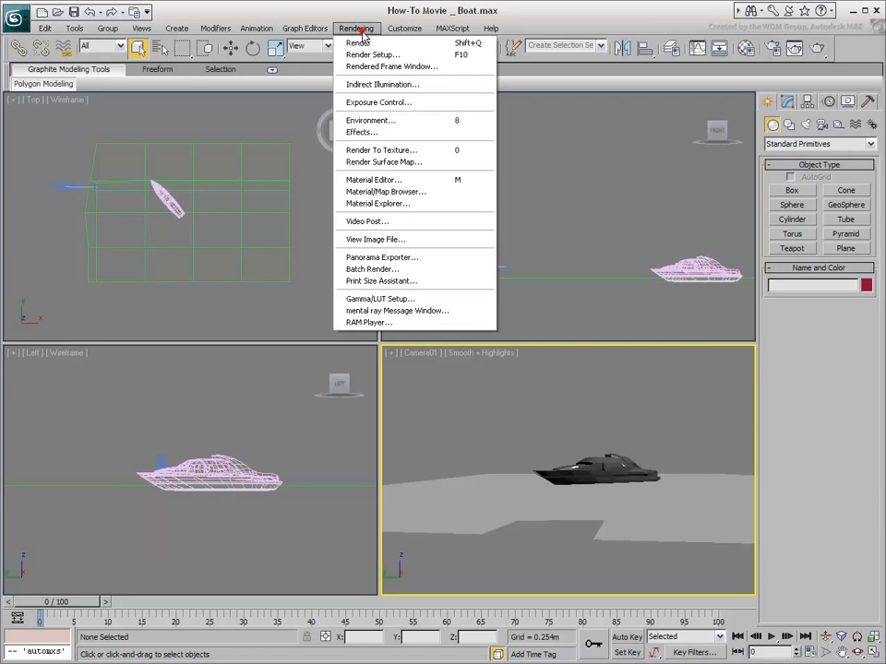
{"action": "left_click", "coordinate": [371, 121]}
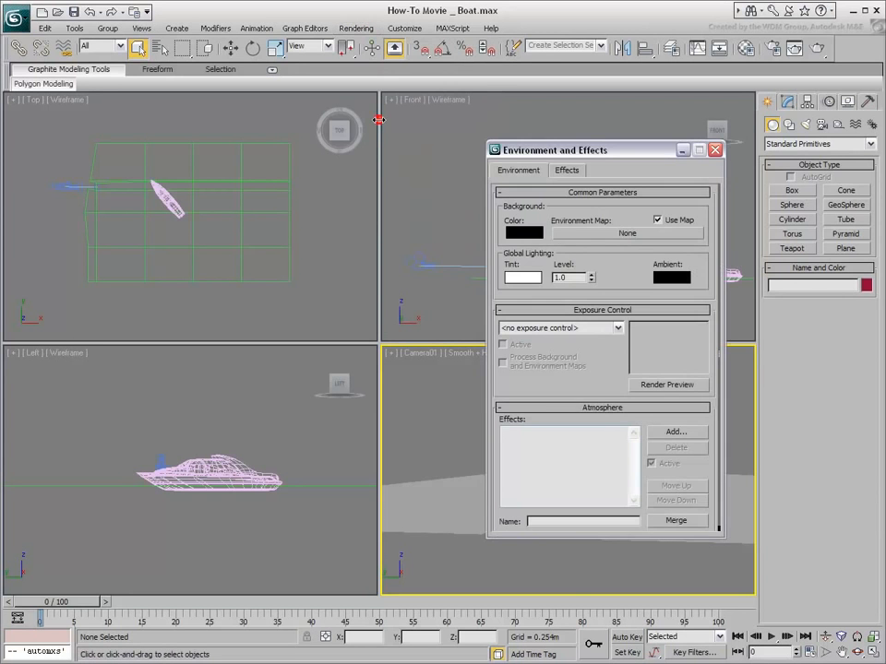
{"action": "left_click", "coordinate": [625, 236]}
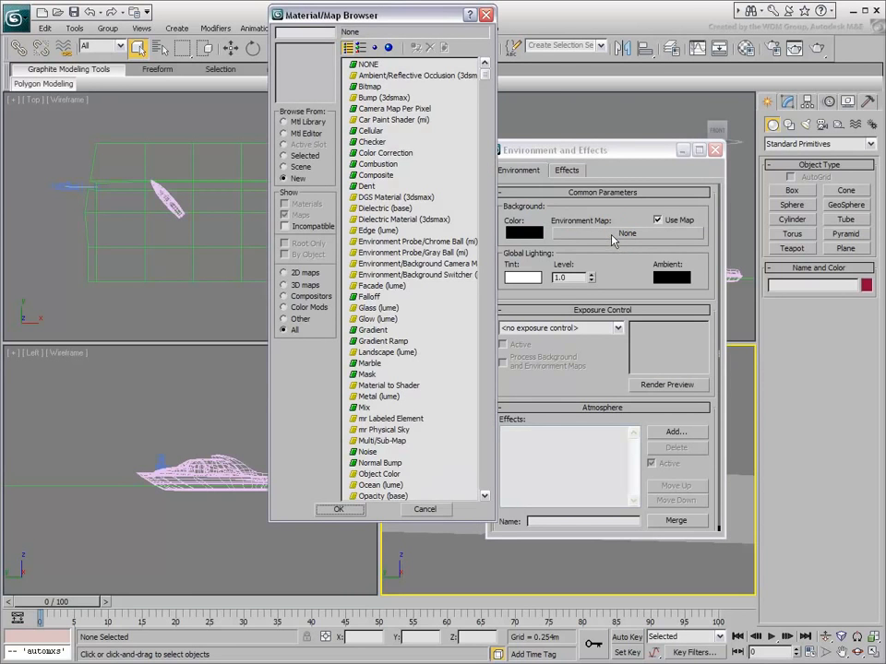
{"action": "left_click", "coordinate": [367, 86]}
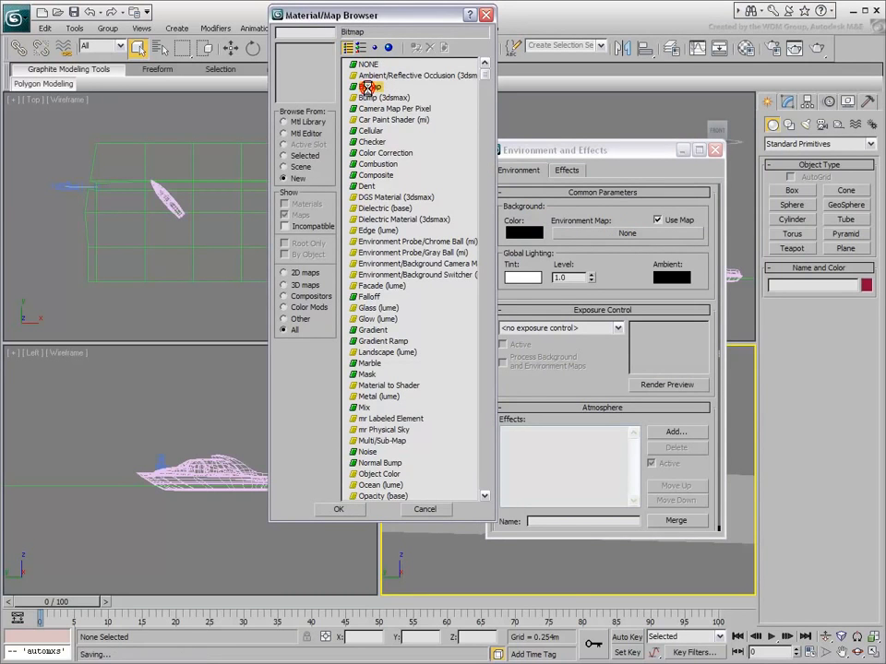
{"action": "left_click", "coordinate": [338, 509]}
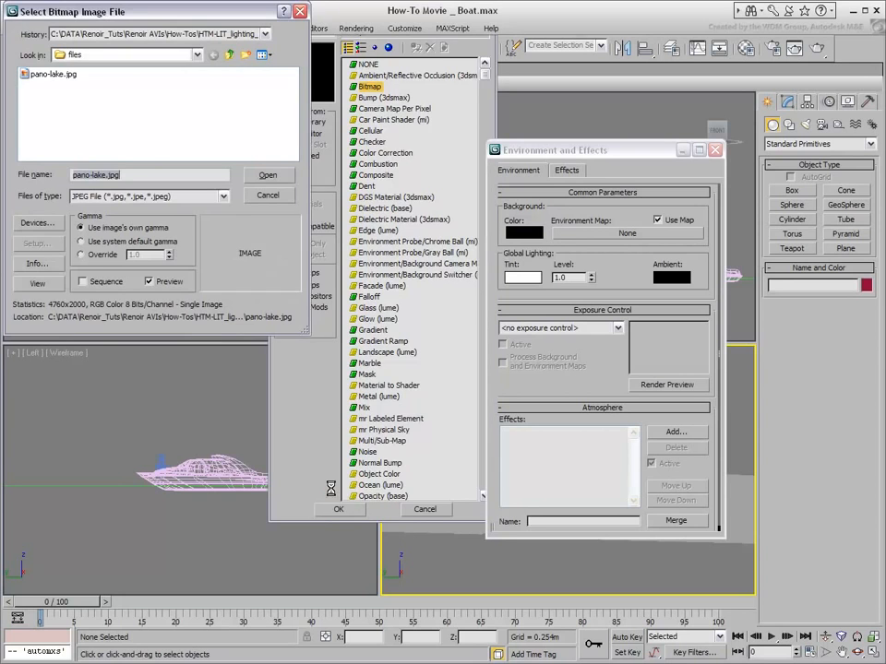
{"action": "left_click", "coordinate": [48, 73]}
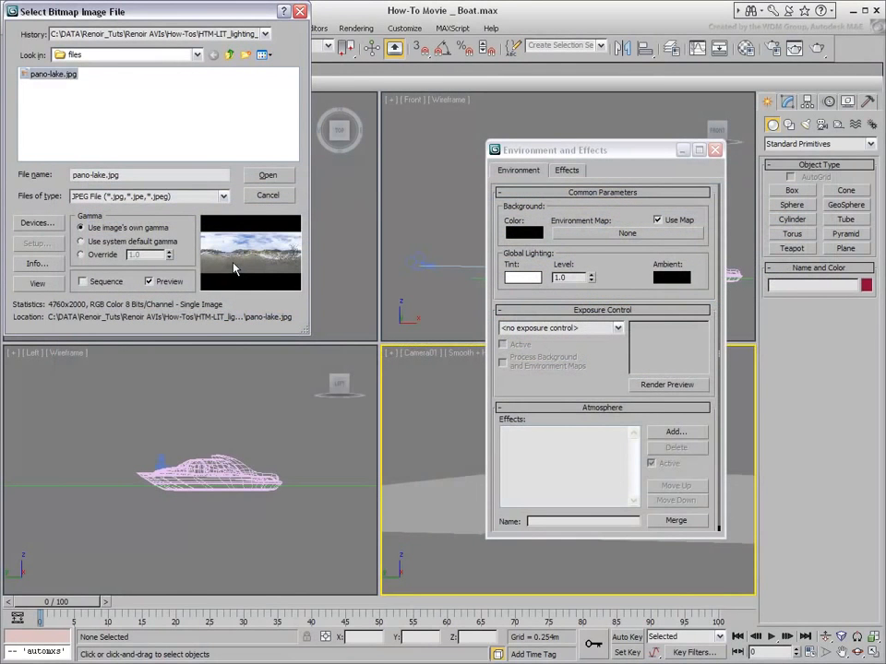
{"action": "left_click", "coordinate": [222, 195]}
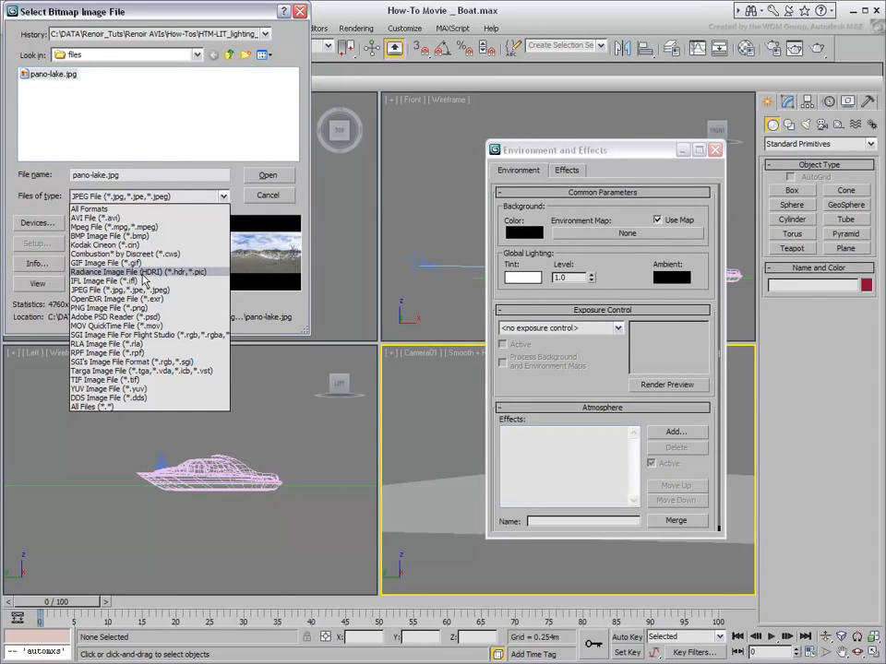
{"action": "left_click", "coordinate": [116, 174]}
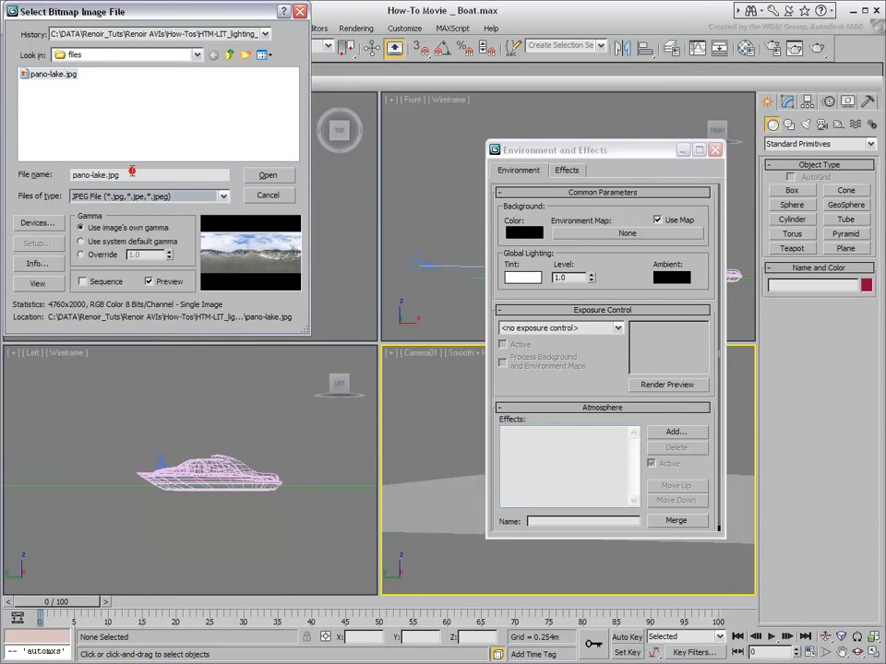
{"action": "double_click", "coordinate": [117, 175]}
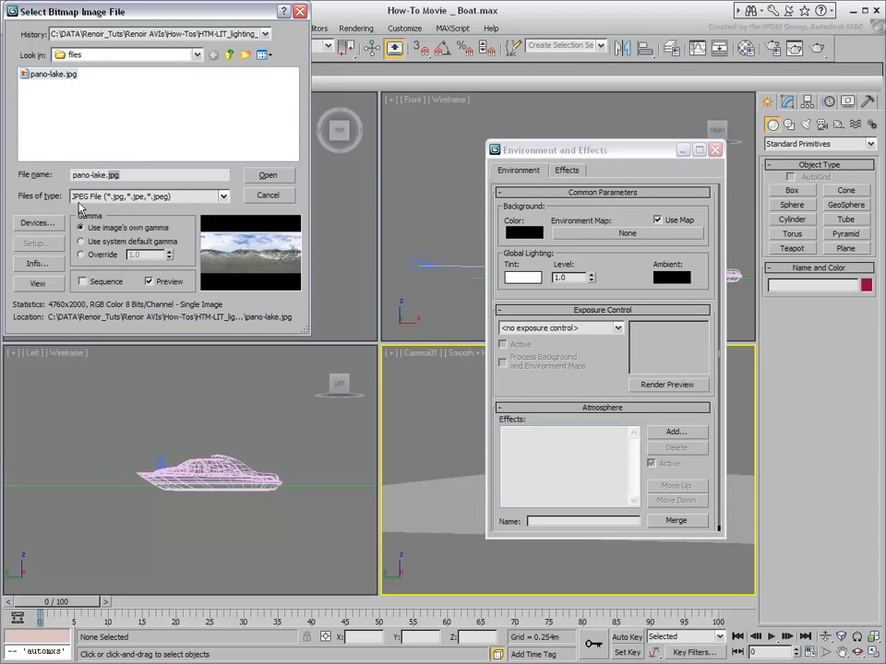
{"action": "left_click", "coordinate": [267, 176]}
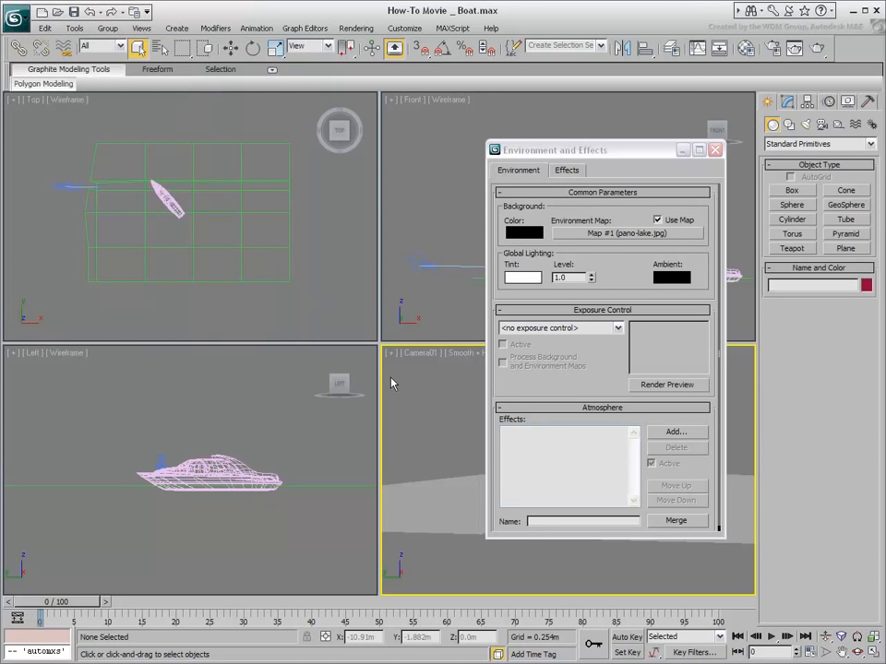
Place the environment map as an instance in the first sample slot of the Material Editor
{"action": "left_click", "coordinate": [746, 50]}
{"action": "left_click_drag", "start_coordinate": [163, 125], "coordinate": [315, 104]}
{"action": "left_click_drag", "start_coordinate": [619, 232], "coordinate": [194, 159]}
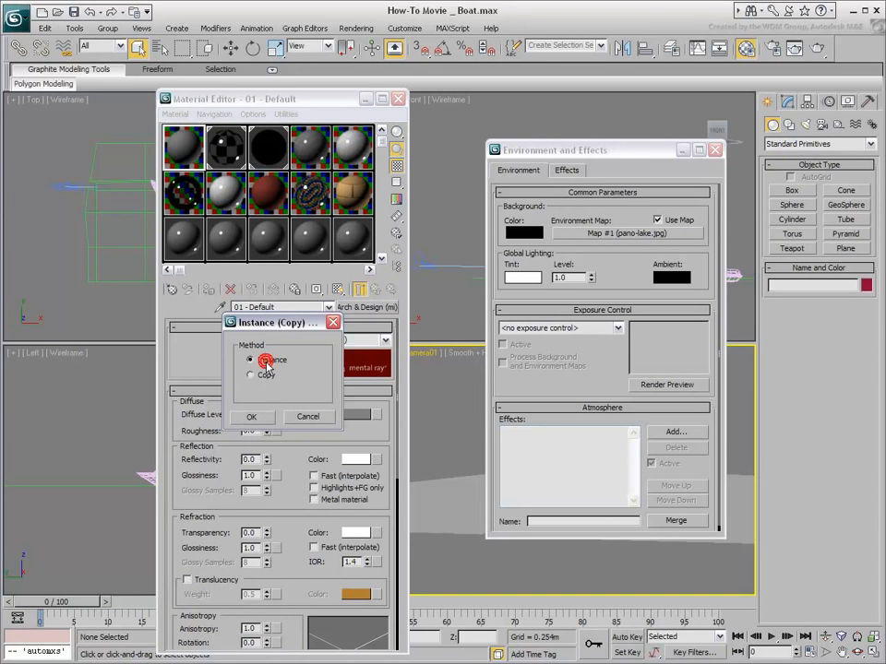
{"action": "left_click", "coordinate": [251, 416]}
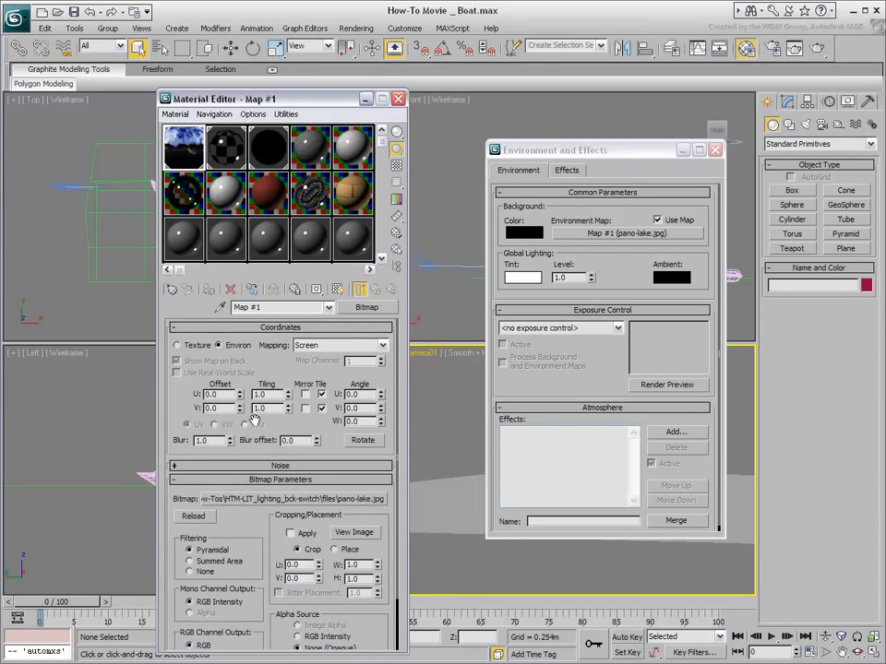
Set the pano-lake.jpg map's coordinates to Environ with Spherical Environment mapping
{"action": "left_click", "coordinate": [296, 422]}
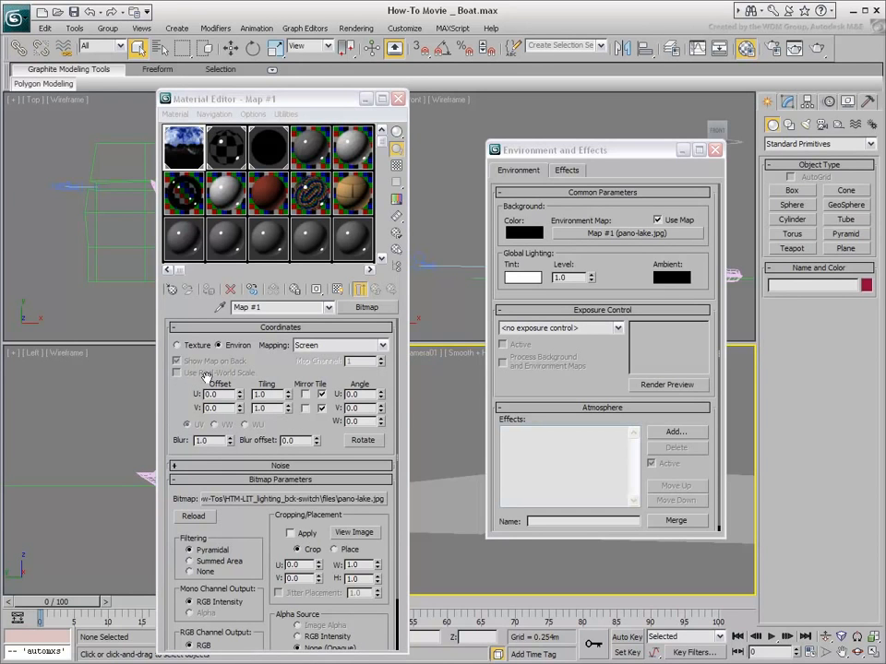
{"action": "left_click", "coordinate": [180, 347]}
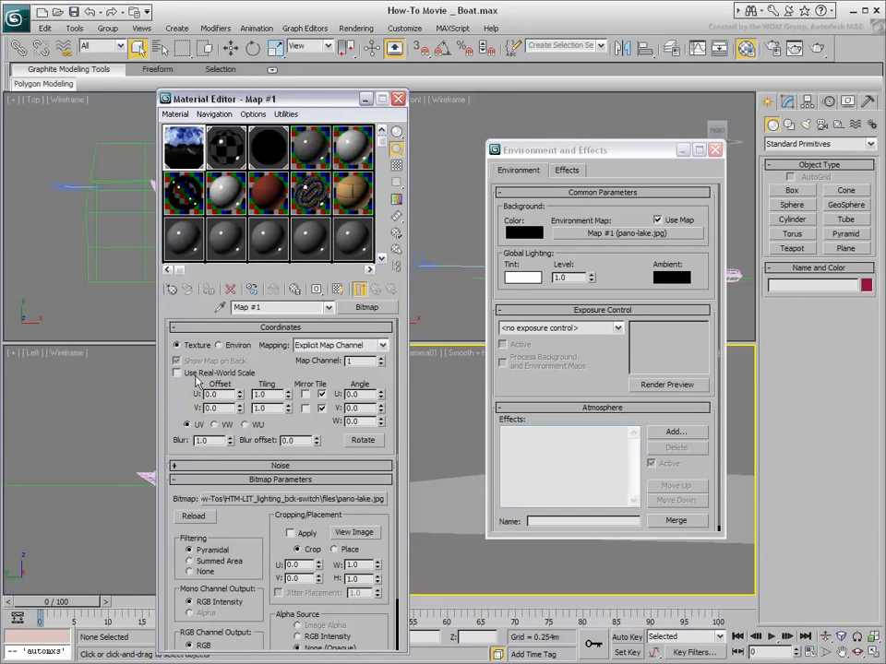
{"action": "left_click", "coordinate": [220, 346]}
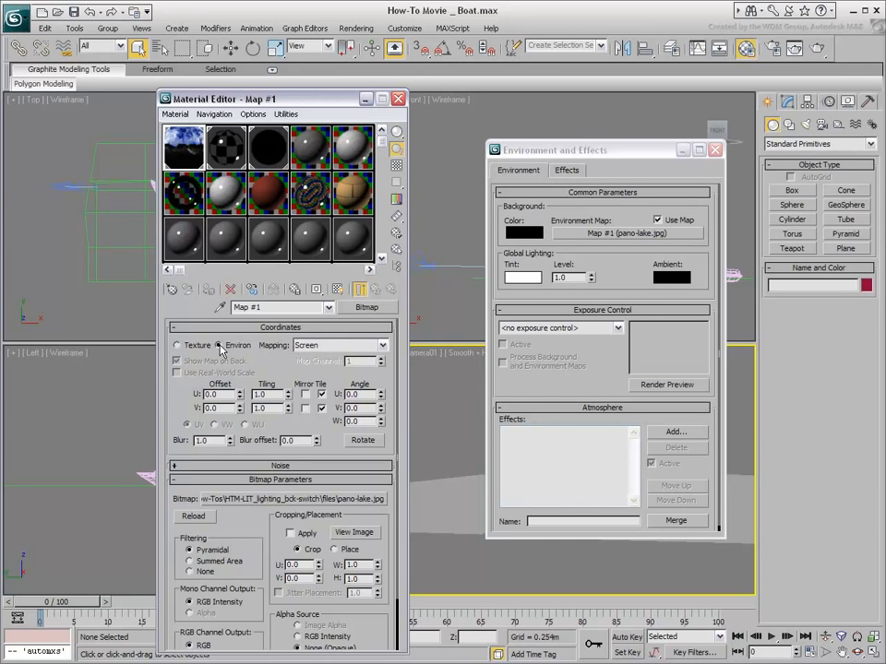
{"action": "left_click", "coordinate": [350, 346]}
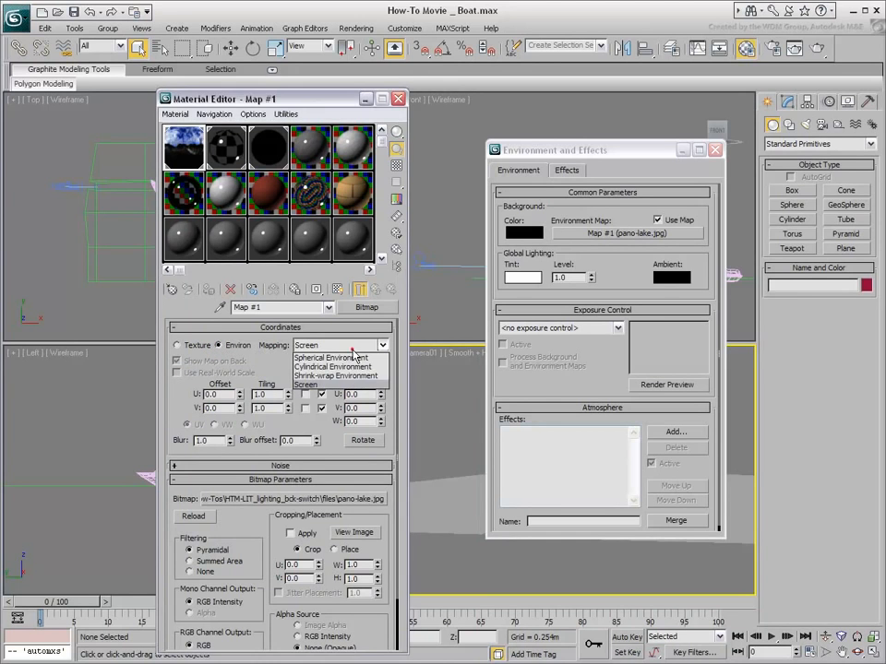
{"action": "left_click", "coordinate": [337, 359]}
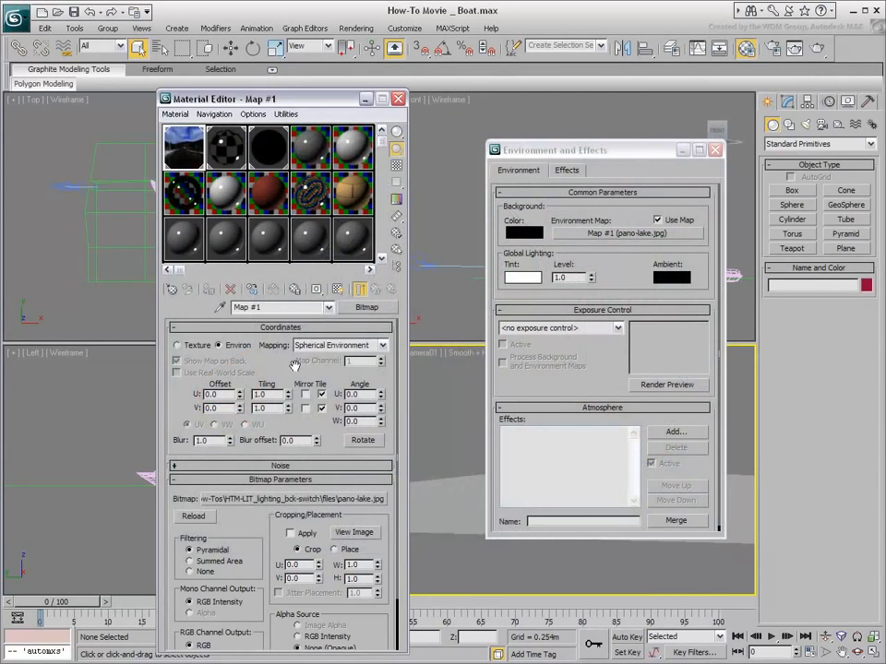
Set the pano-lake.jpg map's U tiling to -1.0 and its blur to 0.01
{"action": "double_click", "coordinate": [266, 395]}
{"action": "type", "text": "-1"}
{"action": "key", "text": "Return"}
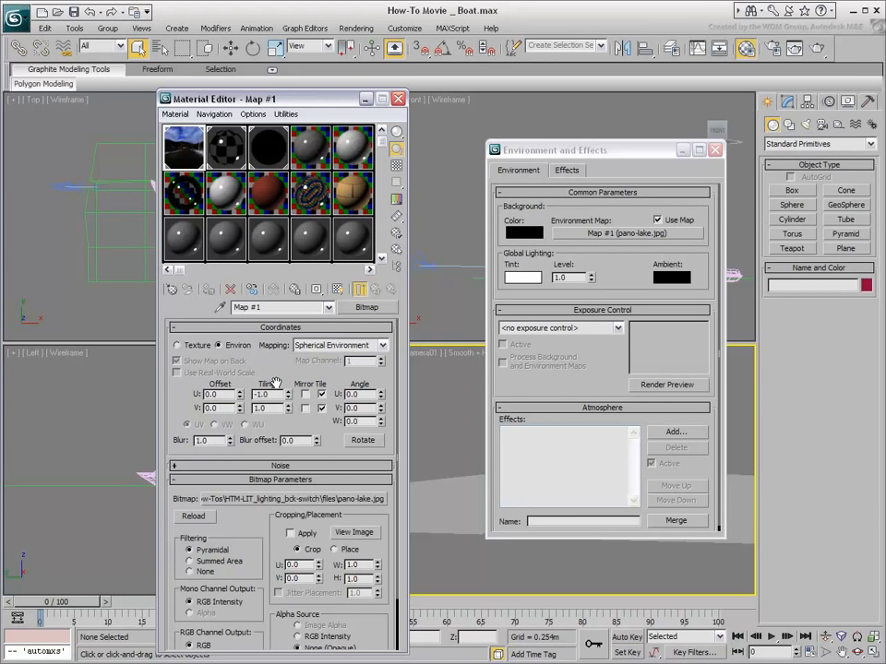
{"action": "left_click_drag", "start_coordinate": [213, 440], "coordinate": [191, 440]}
{"action": "right_click", "coordinate": [229, 442]}
{"action": "key", "text": "F9"}
Select the water plane and instance the pano-lake.jpg map into the Water Surface material's Camera Mapped Background
{"action": "left_click_drag", "start_coordinate": [600, 150], "coordinate": [595, 72]}
{"action": "left_click", "coordinate": [506, 482]}
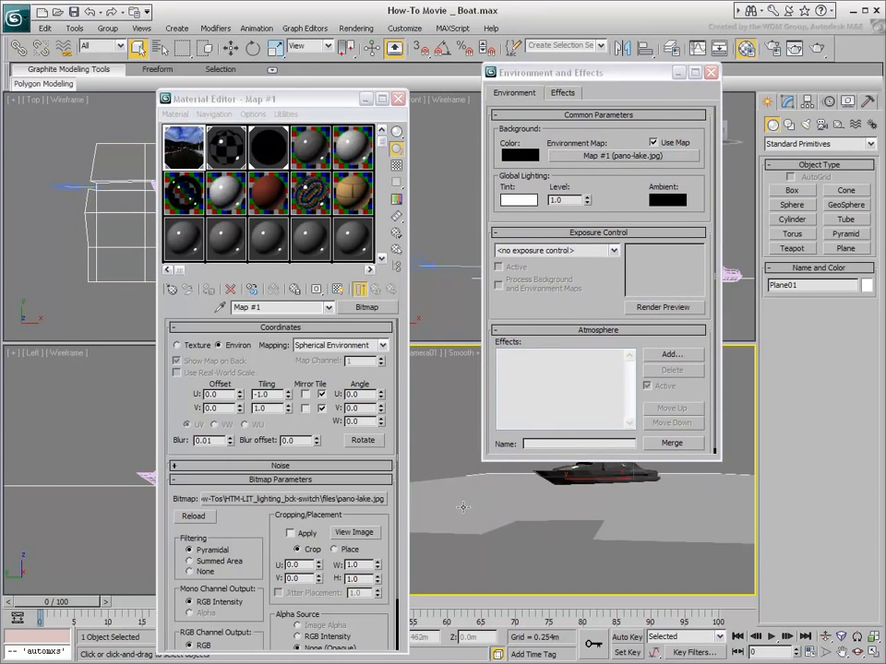
{"action": "left_click", "coordinate": [269, 181]}
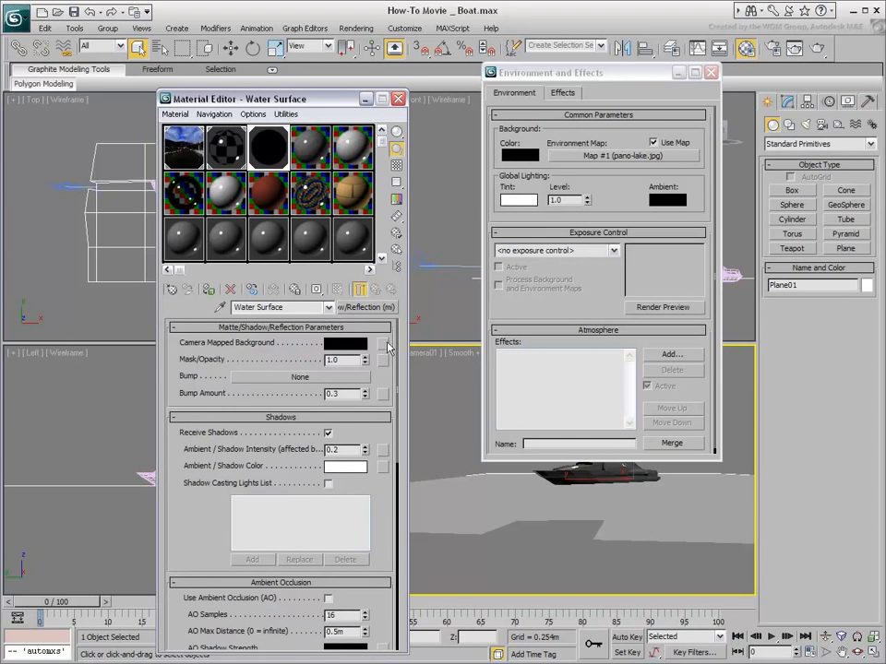
{"action": "left_click_drag", "start_coordinate": [203, 168], "coordinate": [347, 343]}
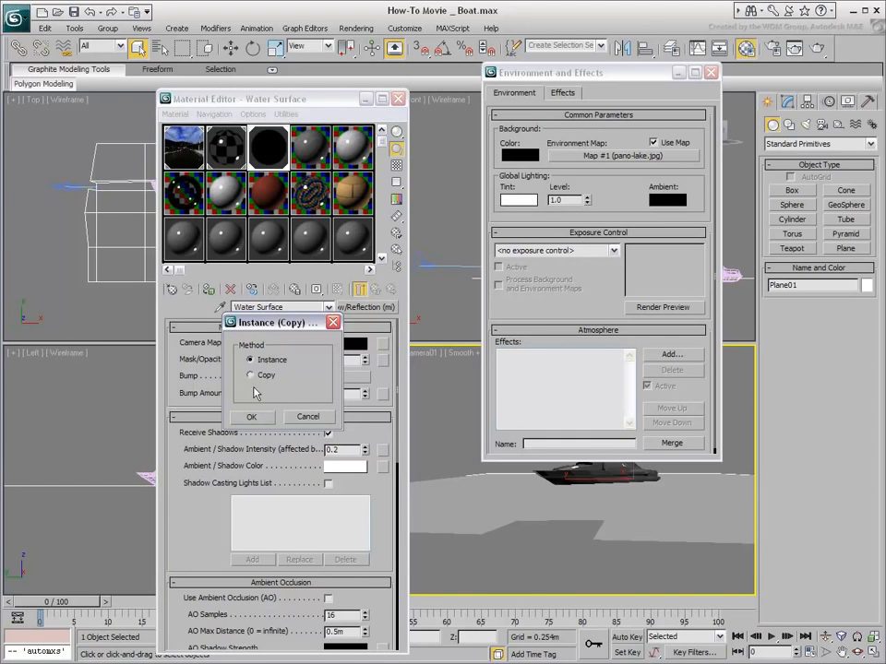
{"action": "left_click", "coordinate": [251, 420]}
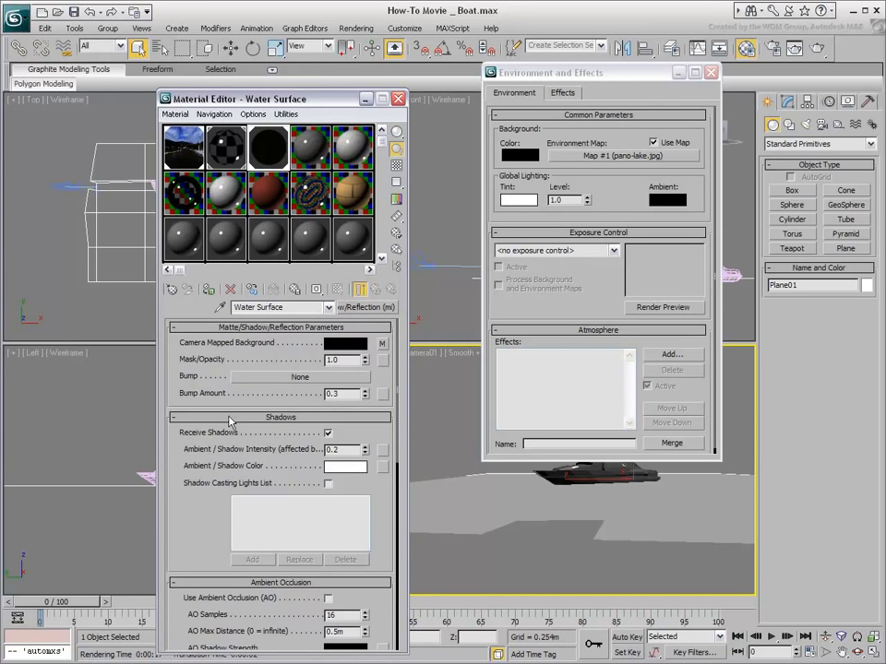
Render the Camera01 view to check the boat against the lake panorama, and close the rendered image
{"action": "left_click", "coordinate": [857, 48]}
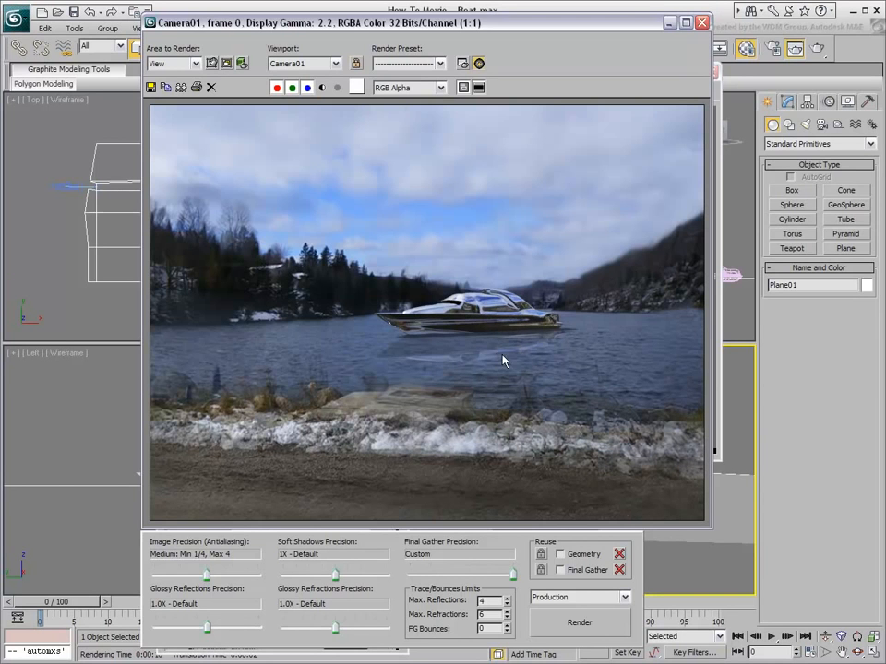
{"action": "left_click", "coordinate": [702, 23]}
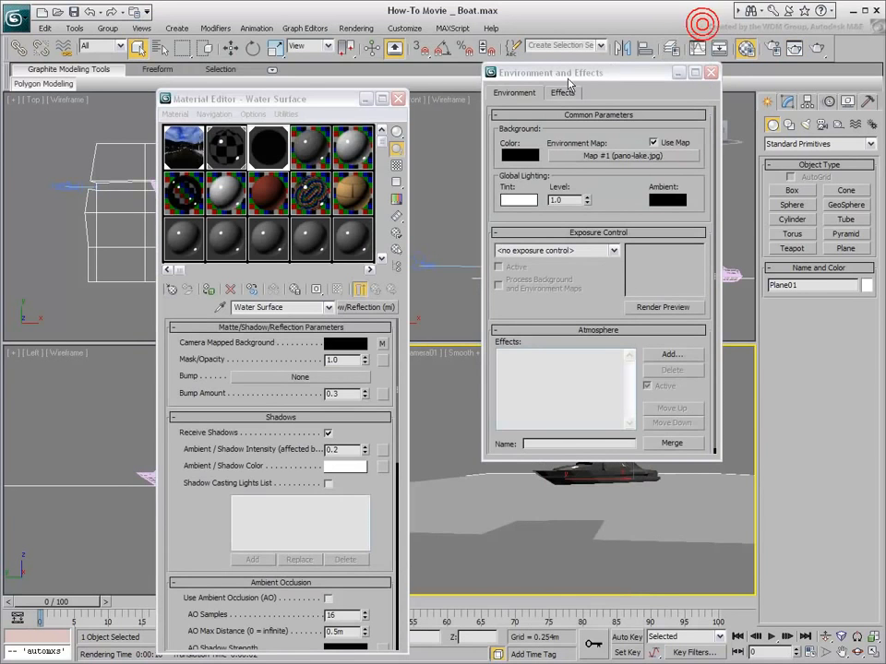
{"action": "left_click_drag", "start_coordinate": [271, 101], "coordinate": [150, 74]}
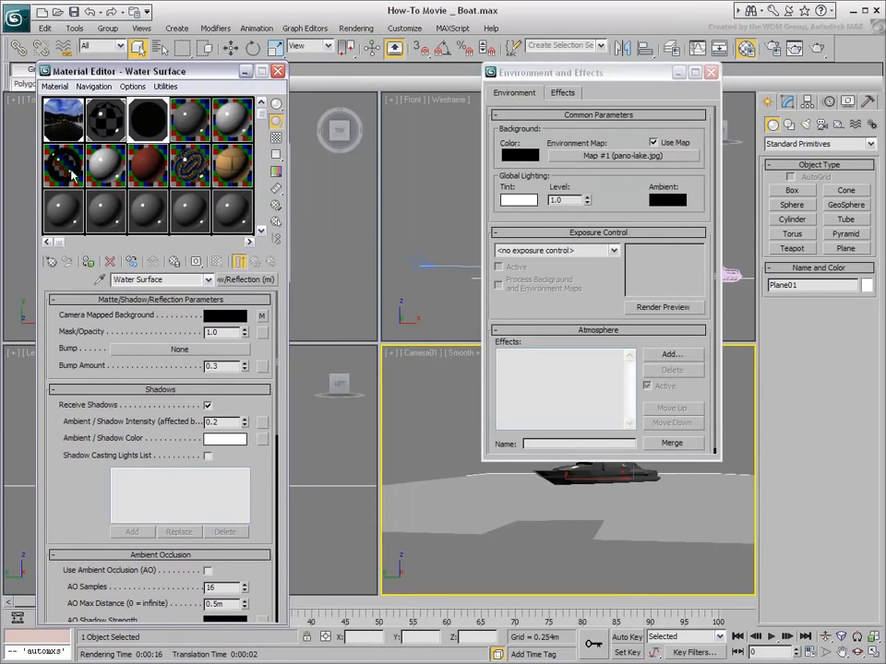
Try a blur offset of 0.1 on the pano-lake.jpg map with a test render, and reset the offset to 0.0
{"action": "left_click", "coordinate": [46, 103]}
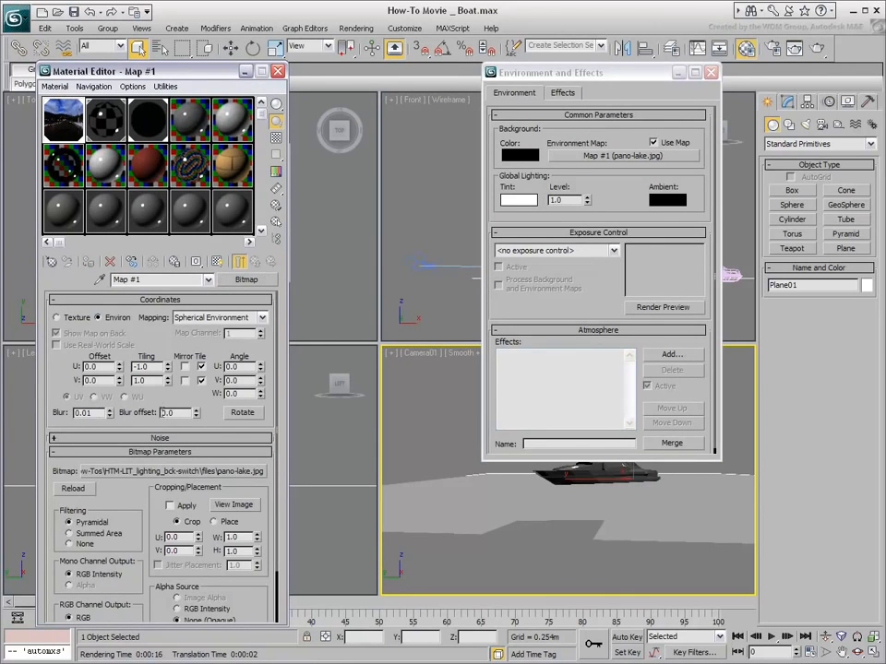
{"action": "double_click", "coordinate": [179, 415]}
{"action": "type", "text": ".1"}
{"action": "key", "text": "Return"}
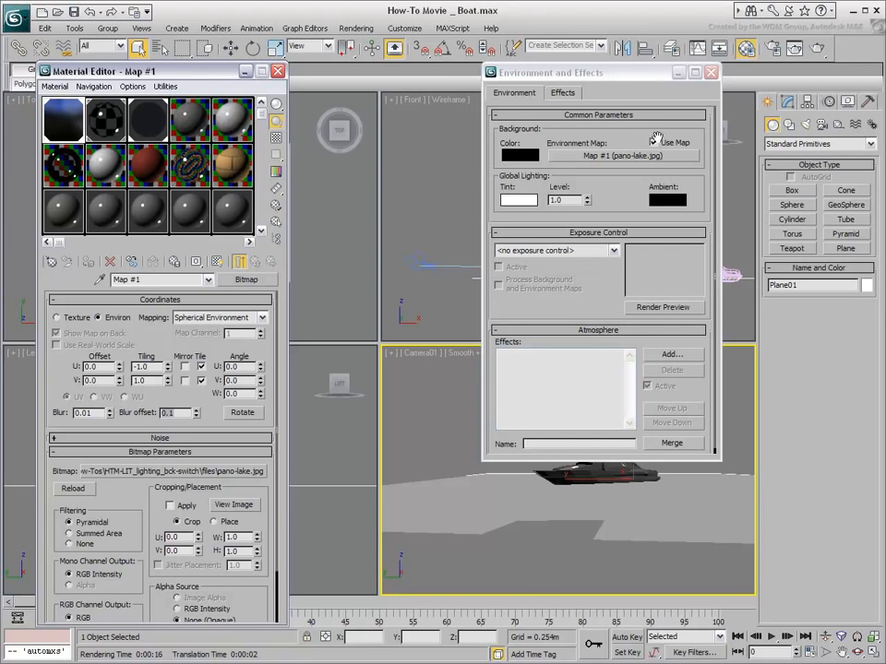
{"action": "left_click", "coordinate": [815, 47]}
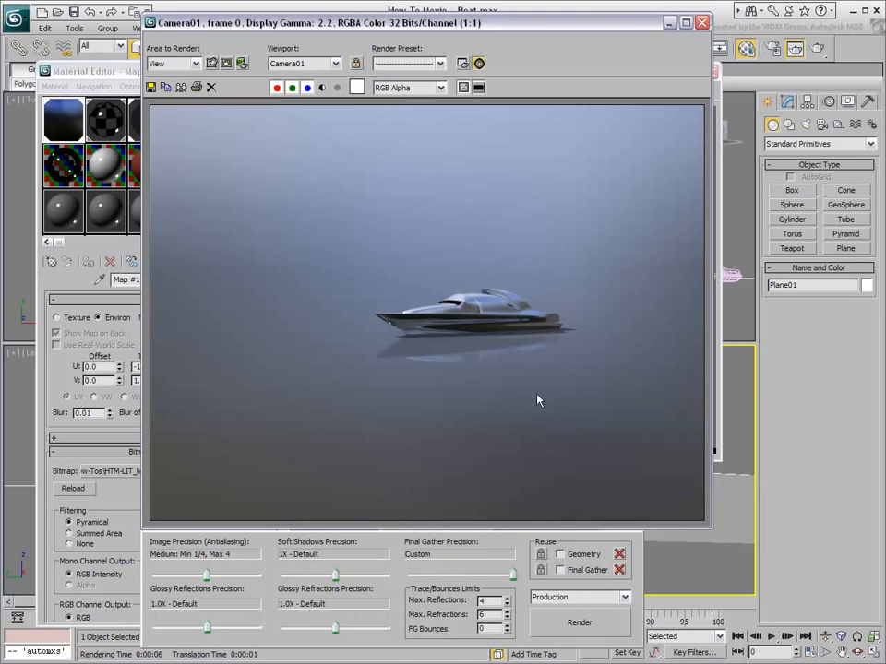
{"action": "left_click", "coordinate": [701, 23]}
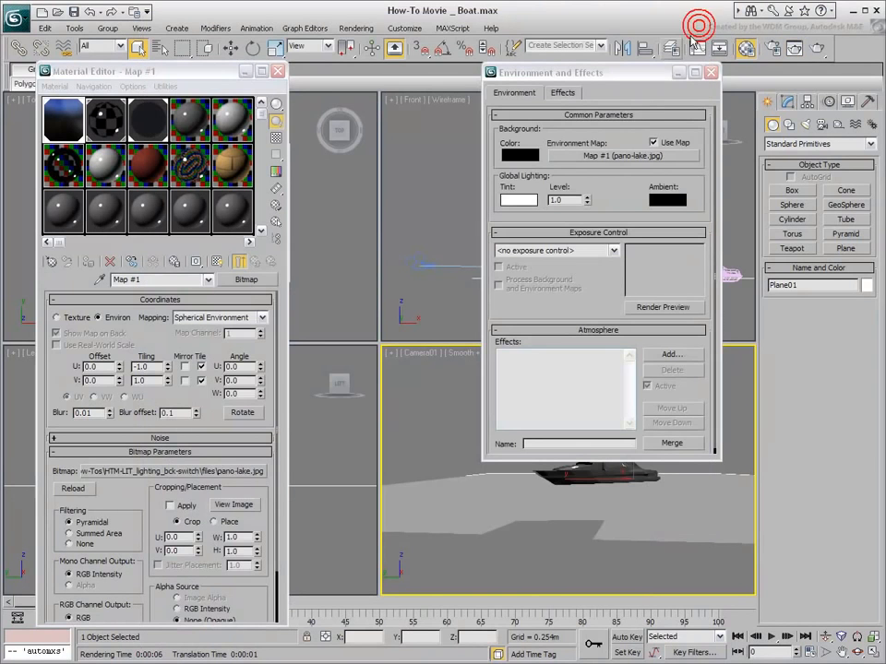
{"action": "right_click", "coordinate": [195, 415]}
{"action": "left_click", "coordinate": [178, 413]}
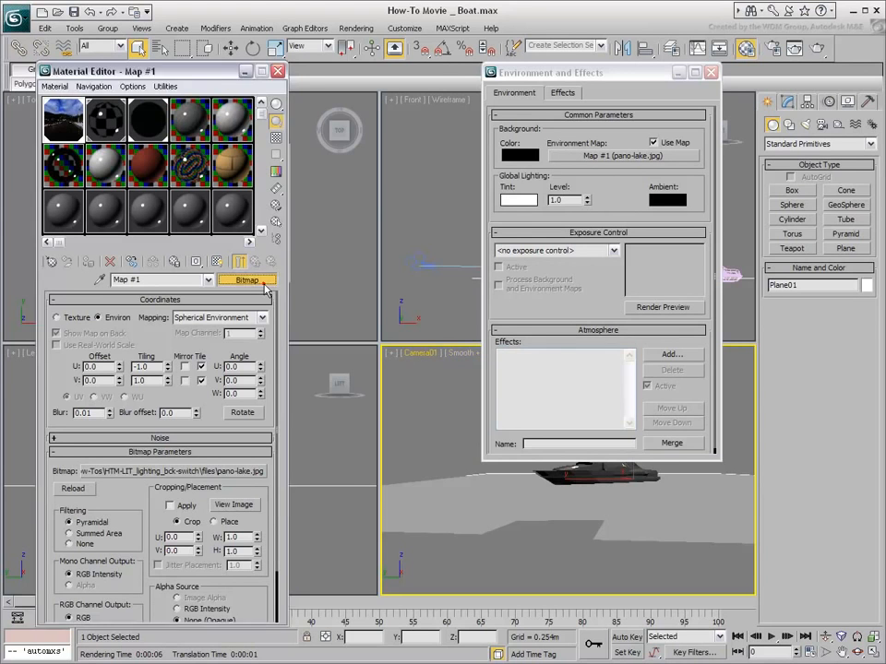
Replace the bitmap with an Environment/Background Switcher (mi) map, keeping the old map as a sub-map
{"action": "left_click", "coordinate": [260, 281]}
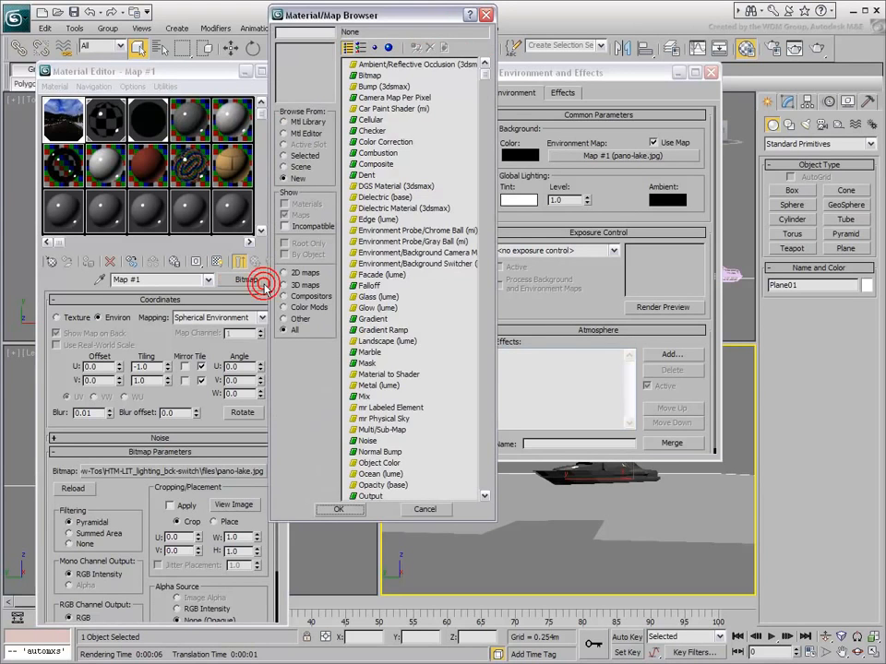
{"action": "left_click", "coordinate": [443, 264]}
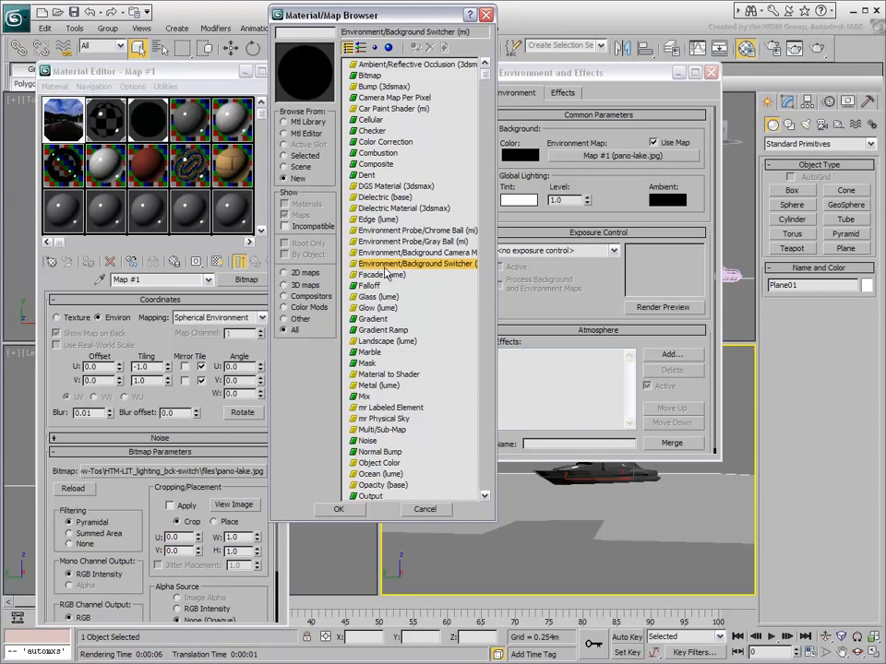
{"action": "left_click", "coordinate": [339, 509]}
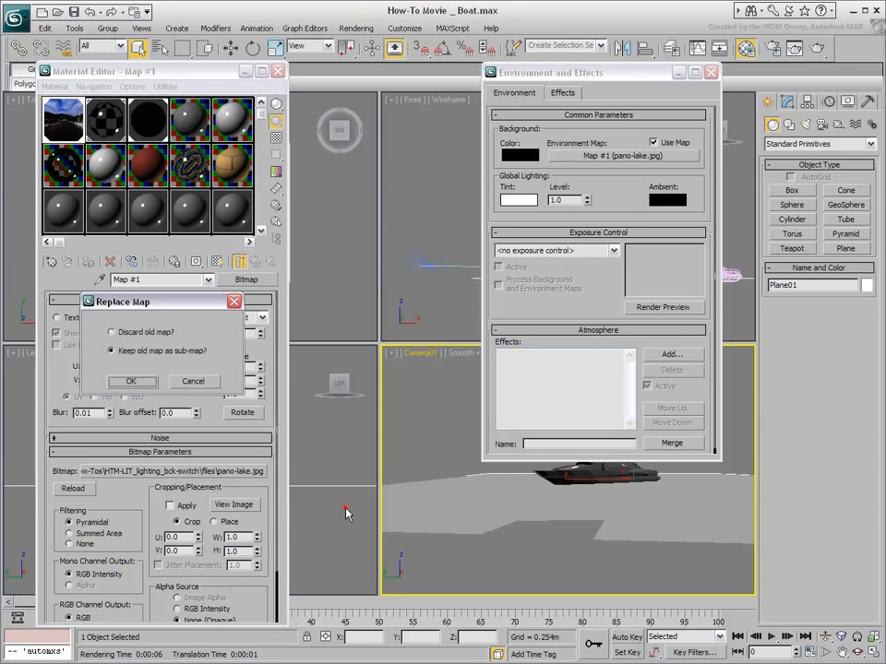
{"action": "left_click", "coordinate": [129, 381]}
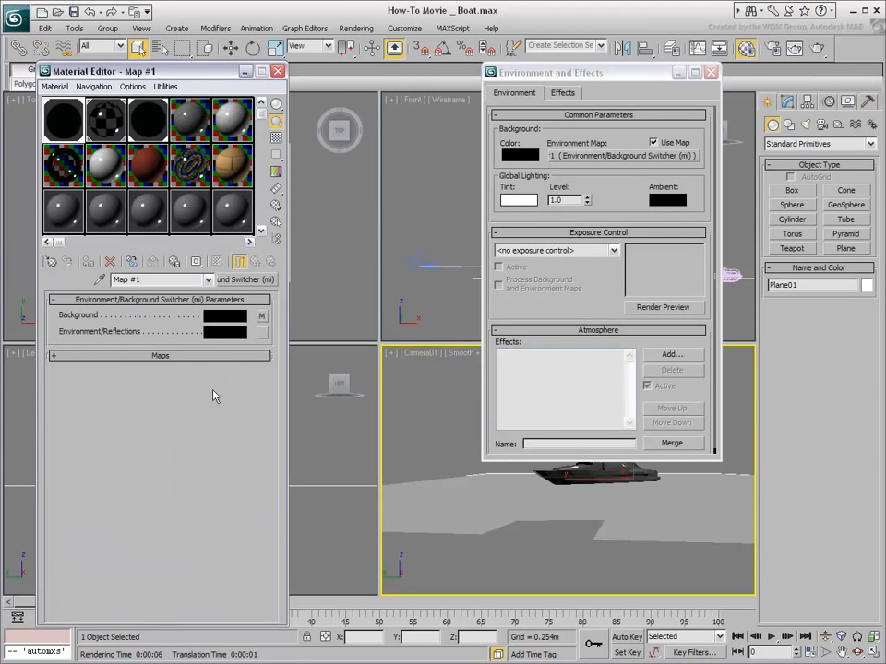
Duplicate the switcher's Background map into its Environment/Reflections slot as an independent copy
{"action": "left_click_drag", "start_coordinate": [262, 318], "coordinate": [263, 333]}
{"action": "left_click", "coordinate": [129, 347]}
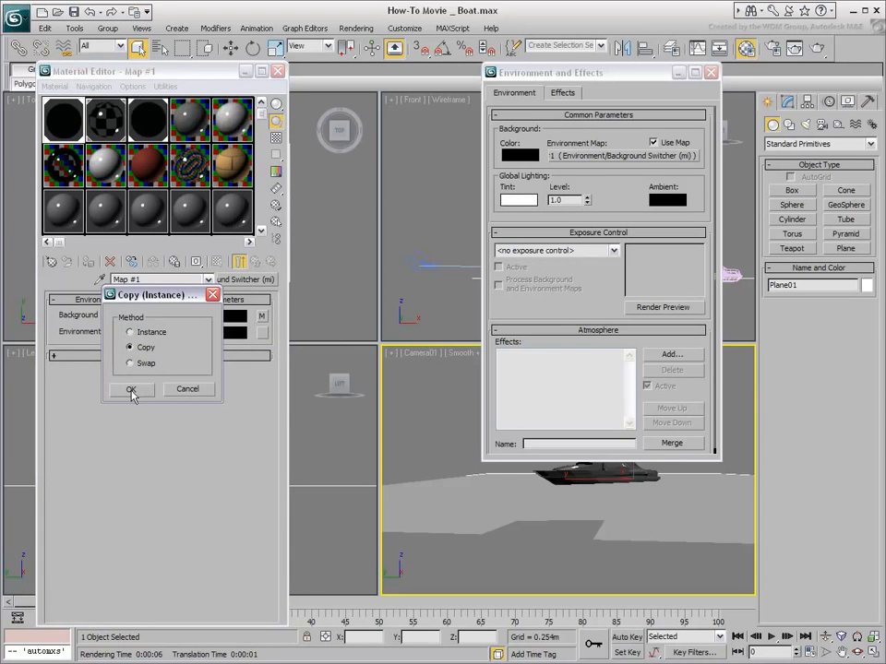
{"action": "left_click", "coordinate": [131, 391]}
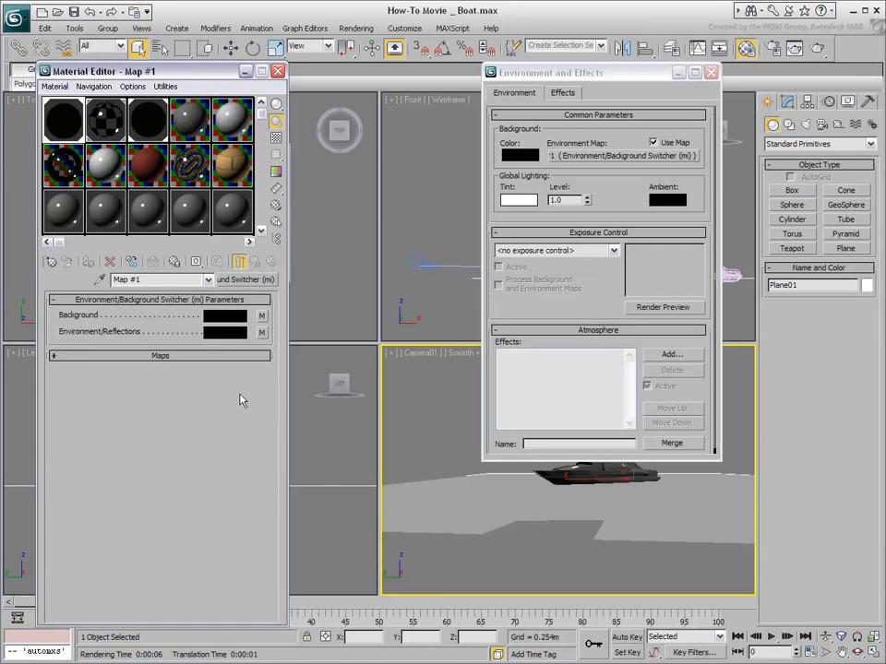
Set the Environment/Reflections map's blur offset to 0.1 and render the camera view
{"action": "left_click", "coordinate": [262, 334]}
{"action": "left_click_drag", "start_coordinate": [179, 412], "coordinate": [130, 411]}
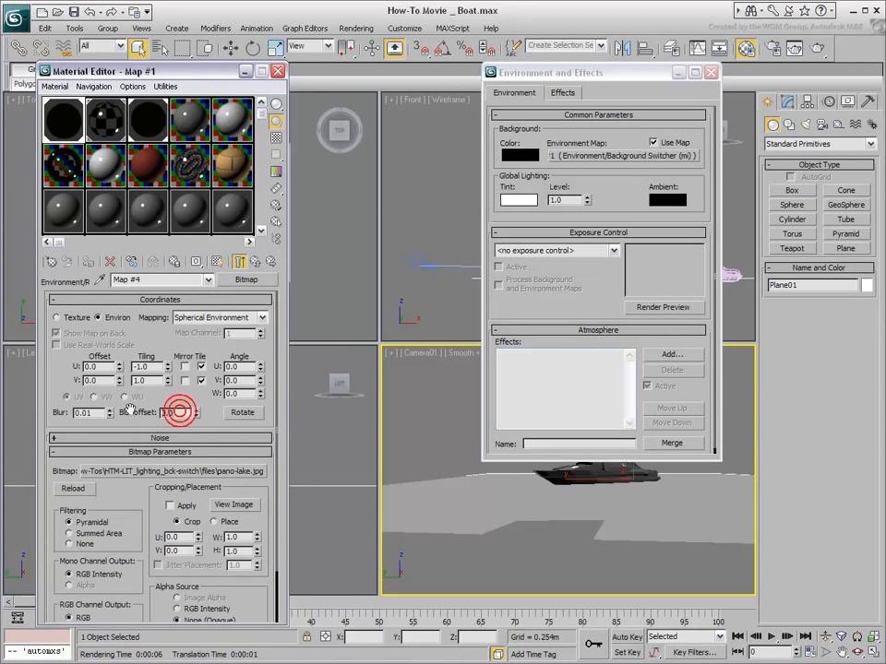
{"action": "type", "text": ".1"}
{"action": "key", "text": "Return"}
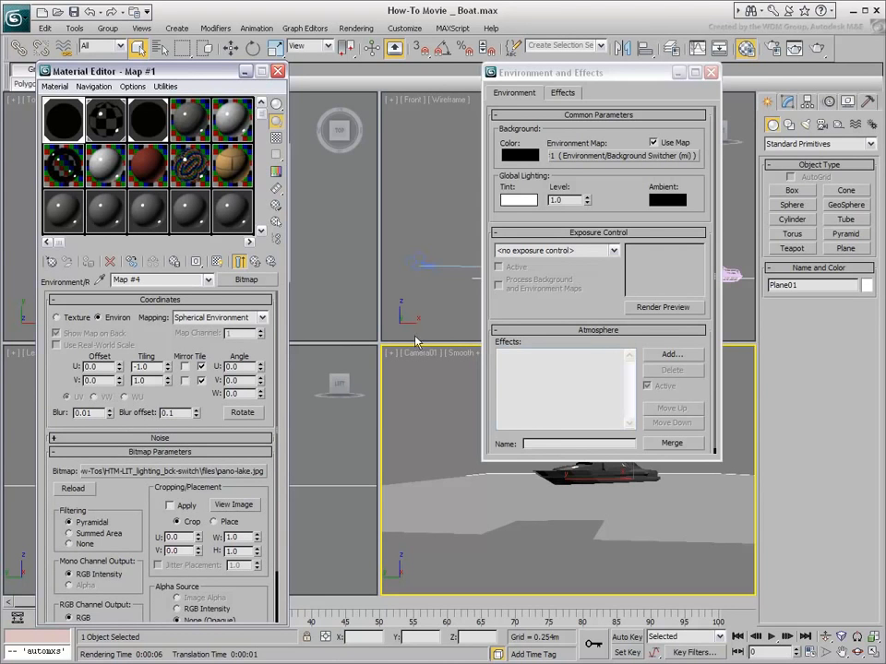
{"action": "left_click", "coordinate": [818, 48]}
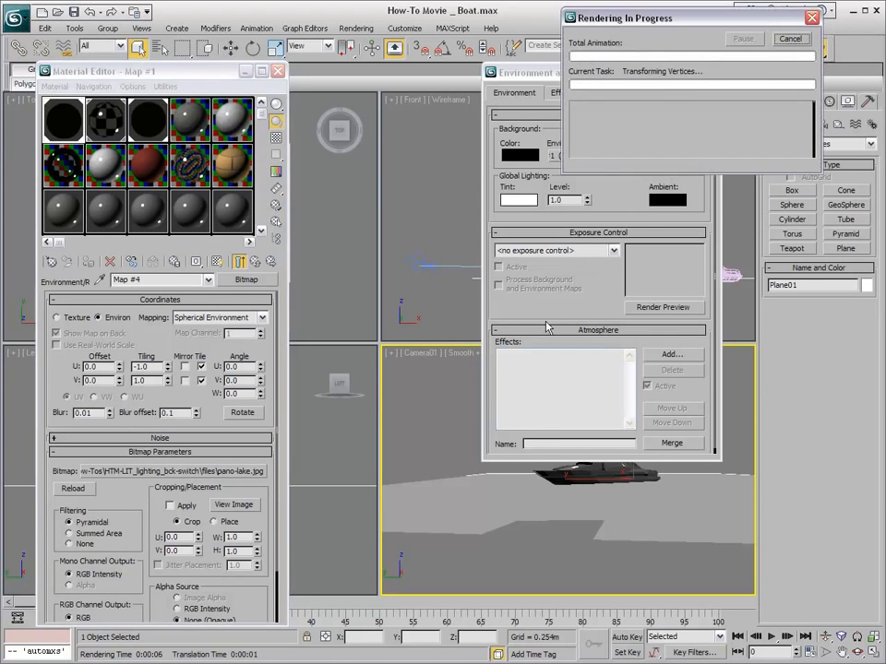